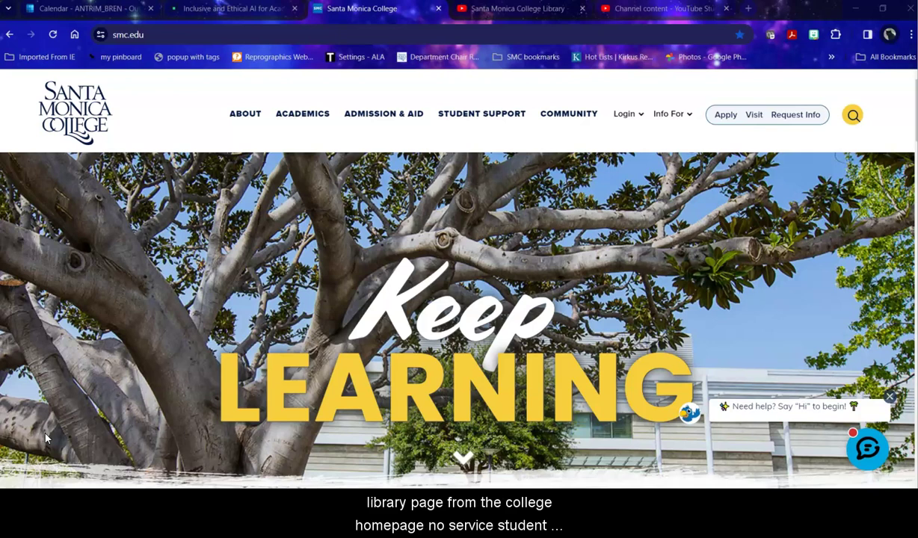
Go to the Student Support page and open the Library page from the Academics links under More Helpful Services and Resources
{"action": "mouse_move", "coordinate": [485, 125]}
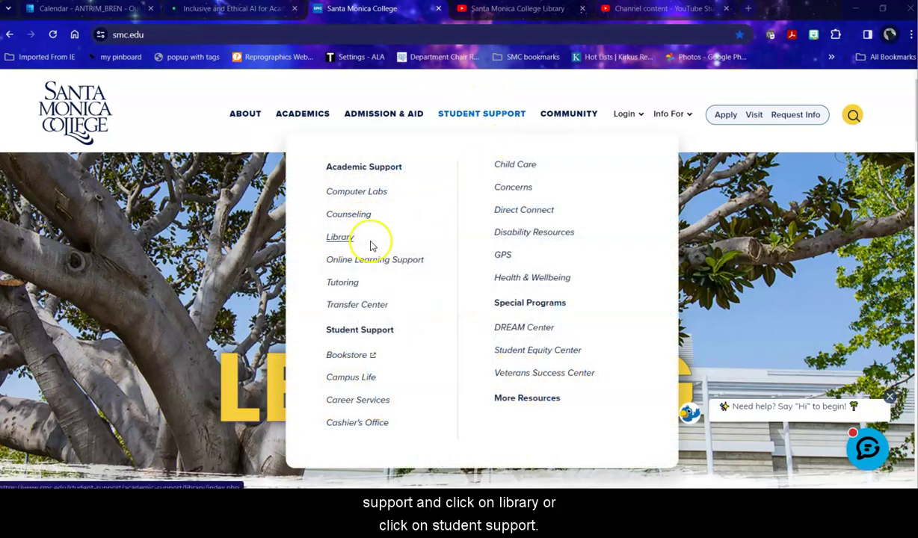
{"action": "left_click", "coordinate": [482, 114]}
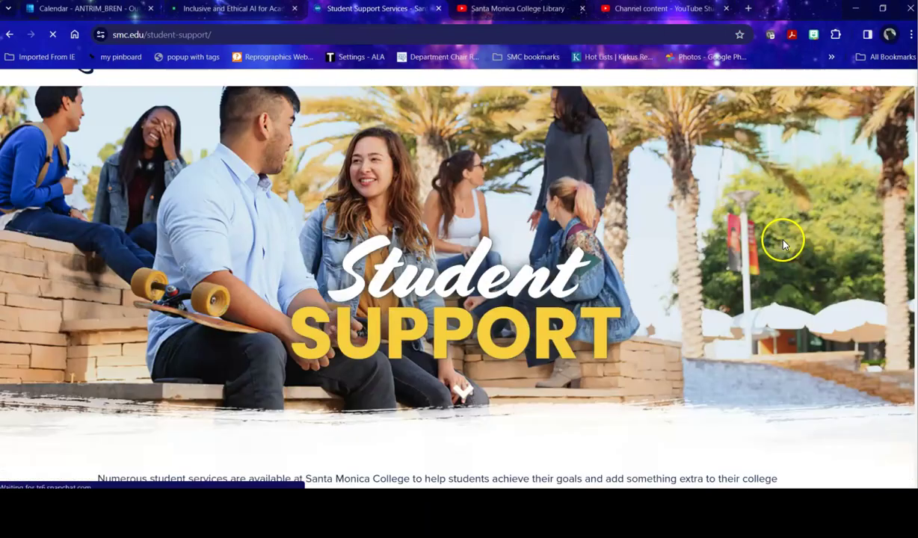
{"action": "scroll", "coordinate": [784, 244], "scroll_direction": "down", "scroll_amount": 15}
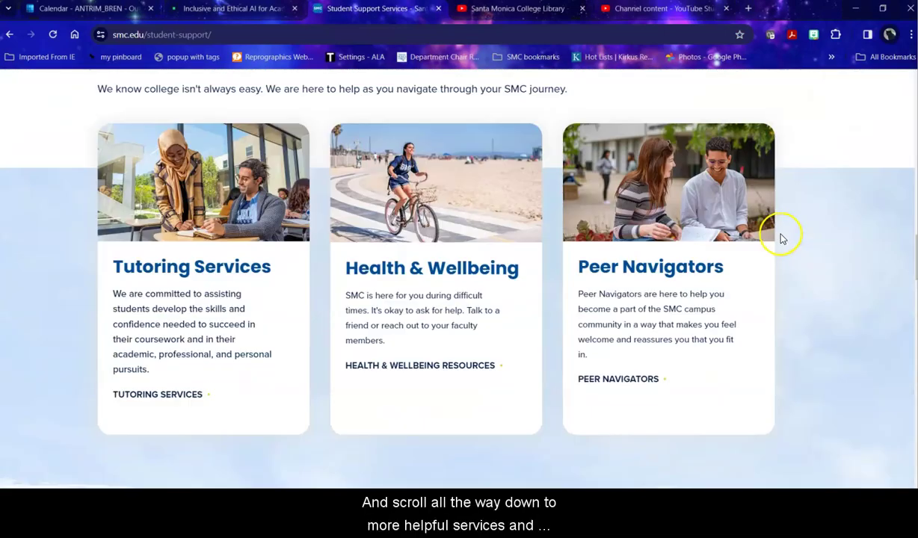
{"action": "scroll", "coordinate": [782, 239], "scroll_direction": "down", "scroll_amount": 5}
{"action": "scroll", "coordinate": [777, 228], "scroll_direction": "down", "scroll_amount": 2}
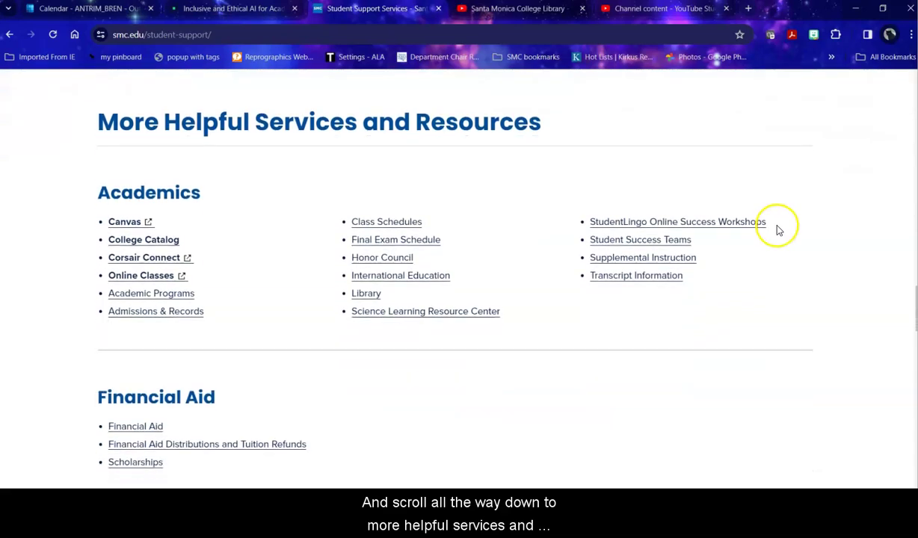
{"action": "left_click", "coordinate": [366, 297]}
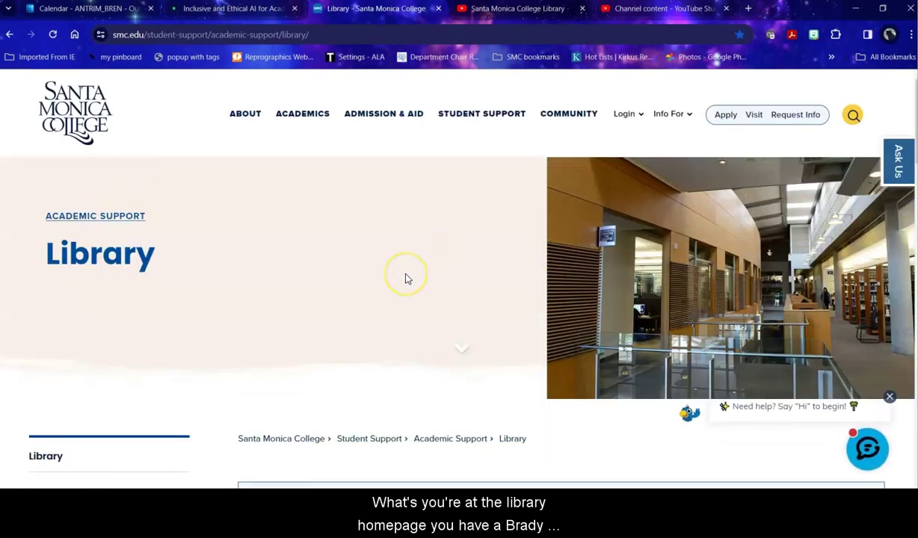
Review the library homepage's search box, quick-link options, events, resources, and hours and contact information
{"action": "scroll", "coordinate": [406, 279], "scroll_direction": "down", "scroll_amount": 4}
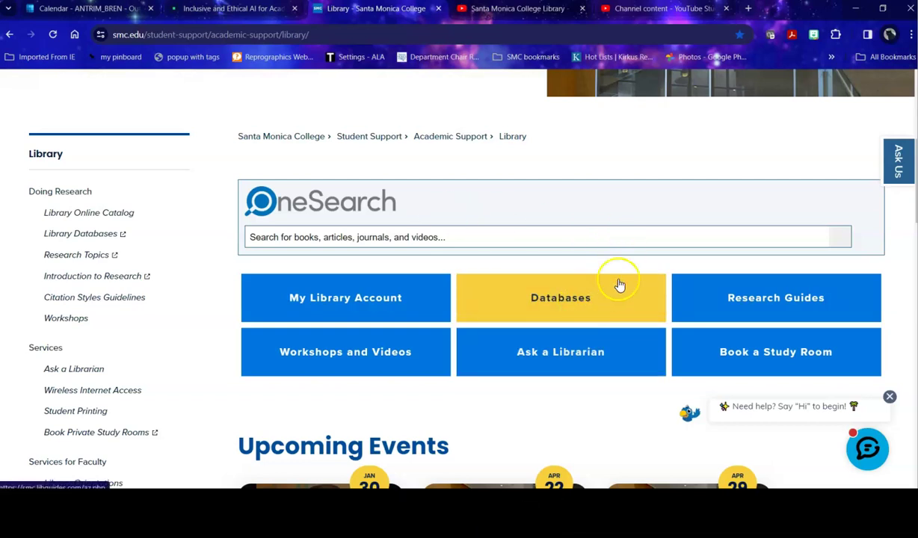
{"action": "scroll", "coordinate": [619, 283], "scroll_direction": "down", "scroll_amount": 2}
{"action": "left_click", "coordinate": [708, 278]}
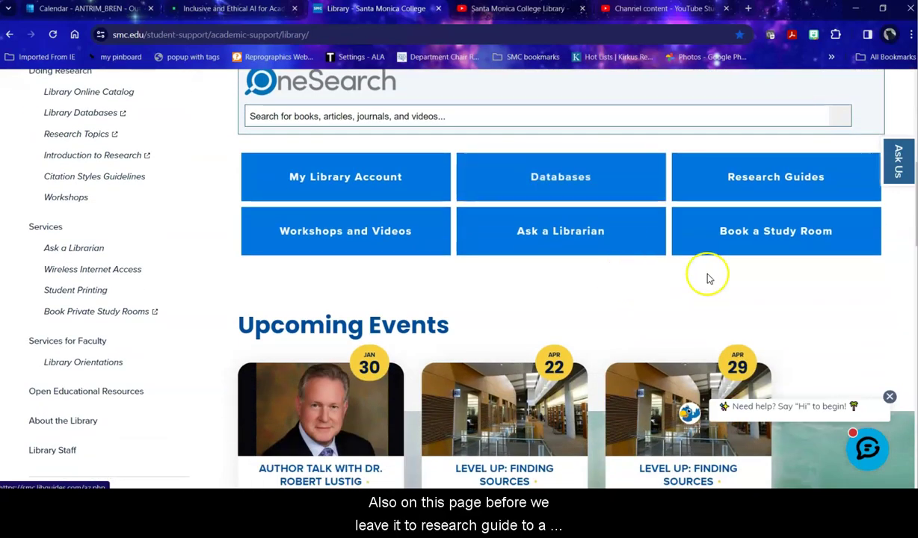
{"action": "left_click", "coordinate": [817, 188]}
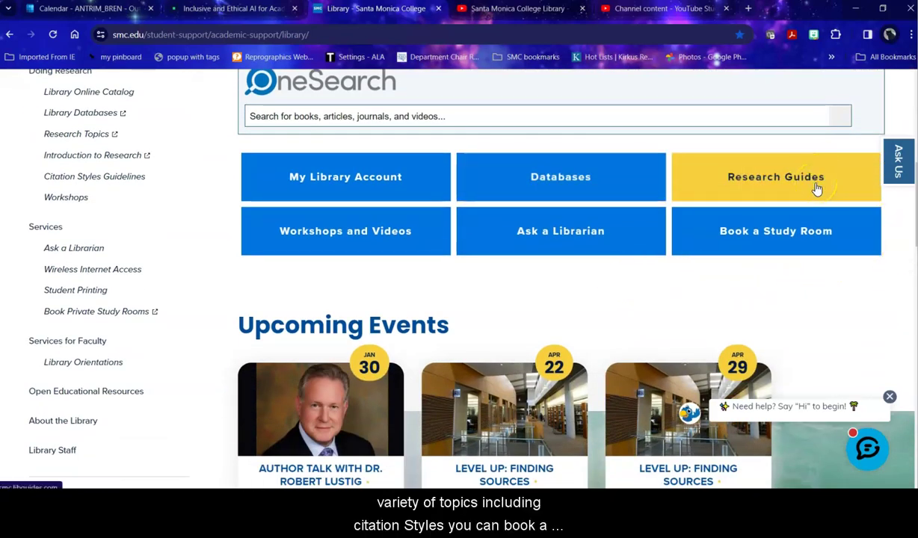
{"action": "left_click", "coordinate": [856, 250]}
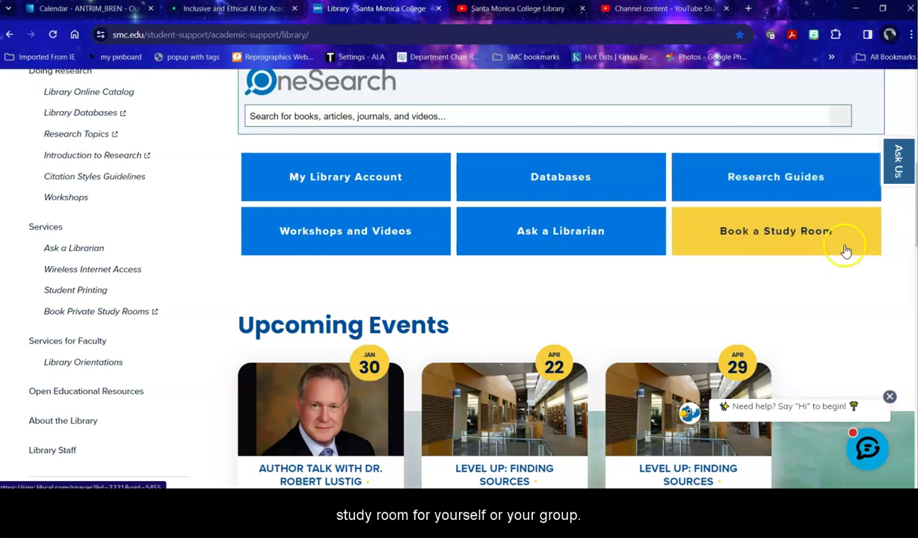
{"action": "left_click", "coordinate": [345, 254]}
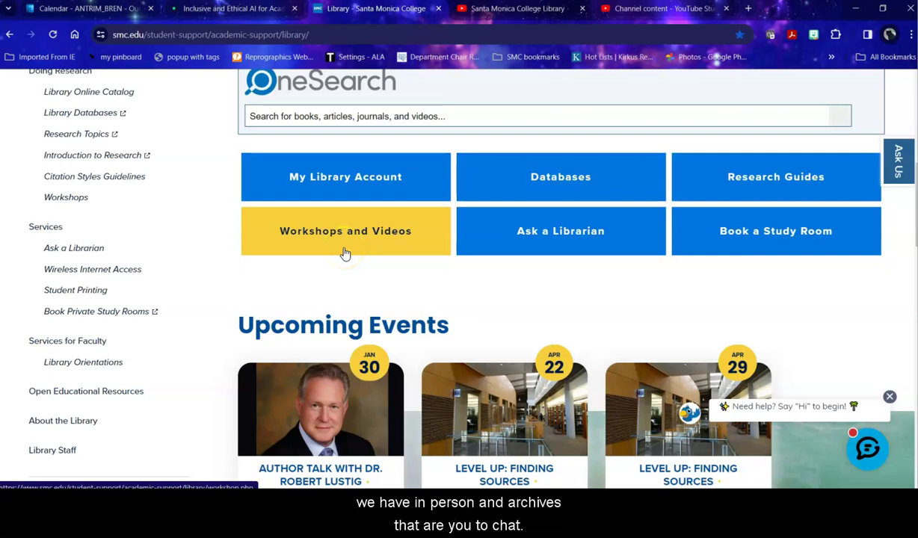
{"action": "left_click", "coordinate": [607, 253]}
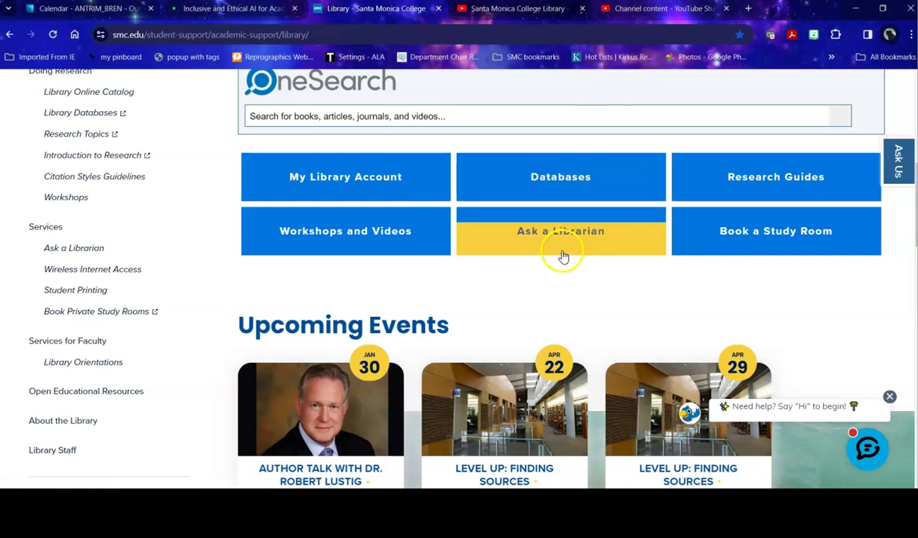
{"action": "scroll", "coordinate": [803, 260], "scroll_direction": "down", "scroll_amount": 2}
{"action": "scroll", "coordinate": [816, 237], "scroll_direction": "down", "scroll_amount": 1}
{"action": "scroll", "coordinate": [815, 233], "scroll_direction": "down", "scroll_amount": 5}
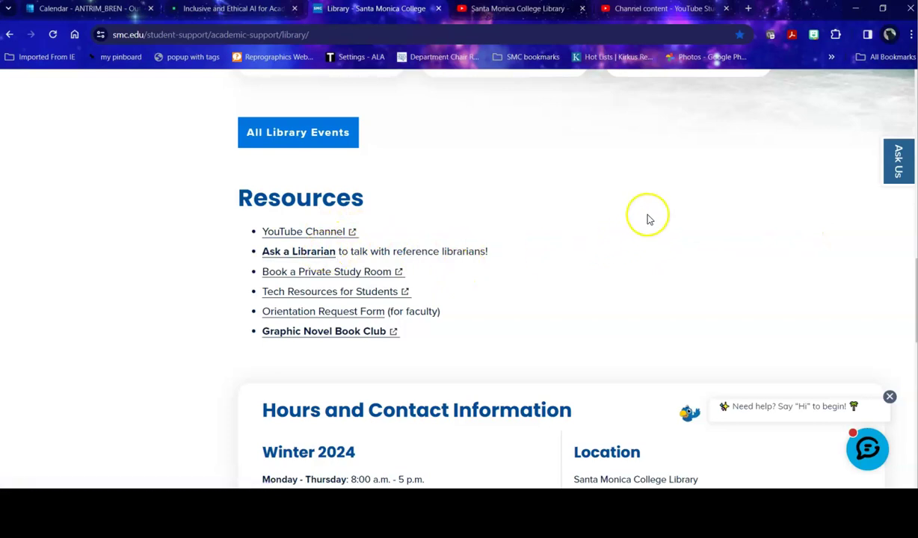
{"action": "scroll", "coordinate": [651, 211], "scroll_direction": "down", "scroll_amount": 4}
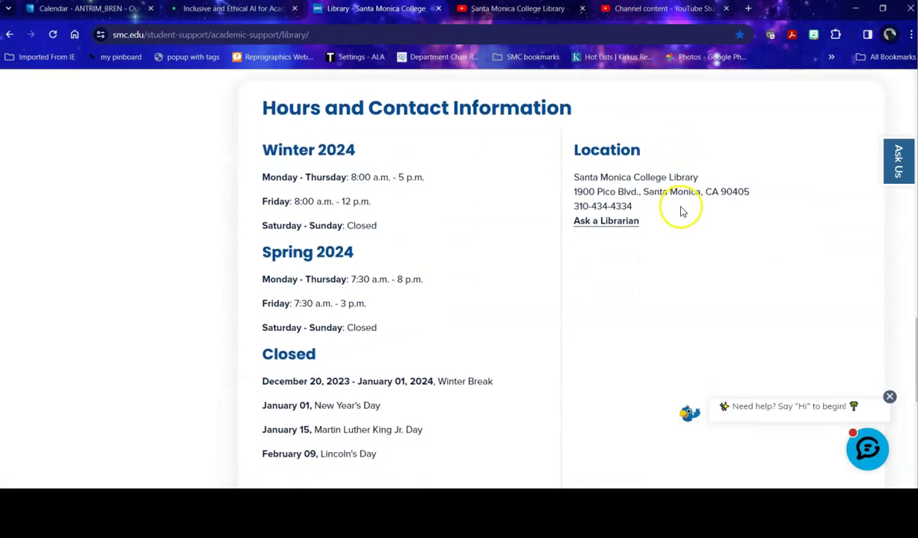
{"action": "scroll", "coordinate": [678, 211], "scroll_direction": "down", "scroll_amount": 4}
Open the library's A-Z Databases list and filter it by the subject Women's Studies
{"action": "scroll", "coordinate": [740, 222], "scroll_direction": "up", "scroll_amount": 12}
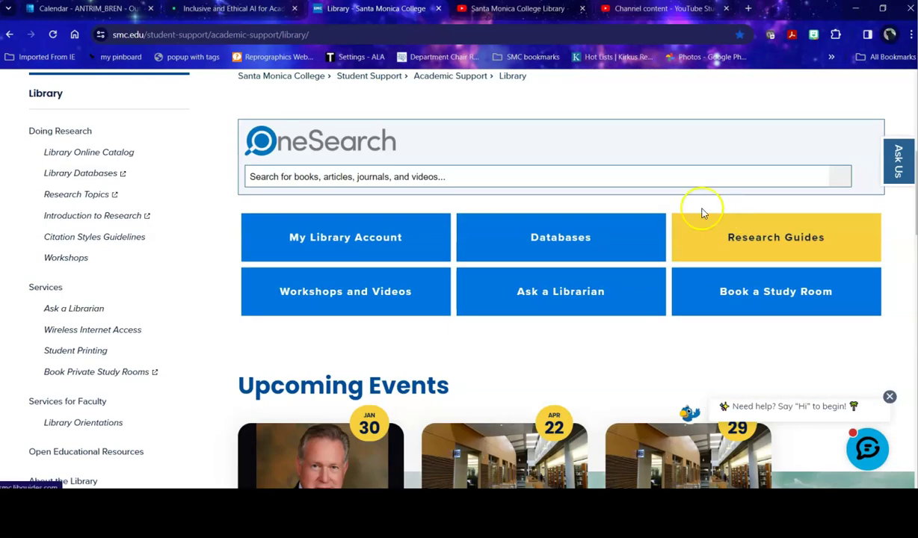
{"action": "left_click", "coordinate": [575, 241]}
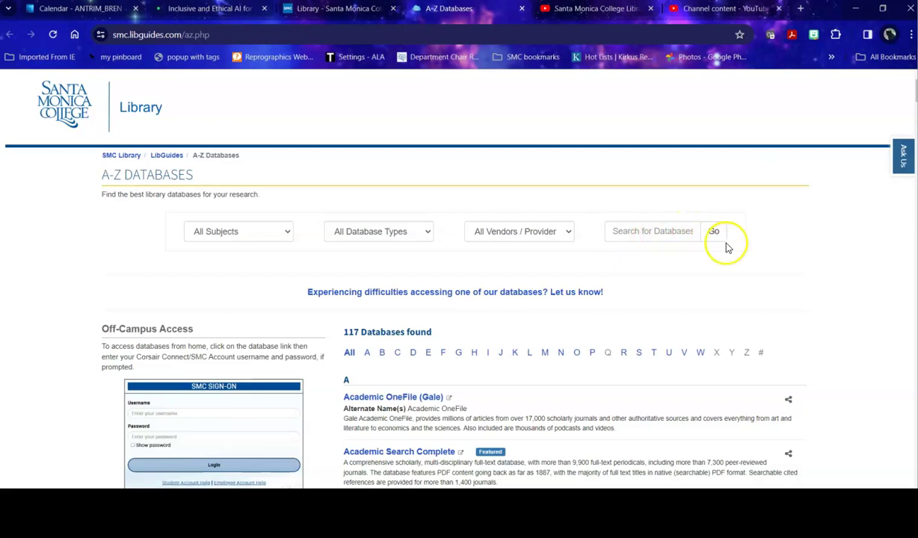
{"action": "scroll", "coordinate": [703, 251], "scroll_direction": "down", "scroll_amount": 1}
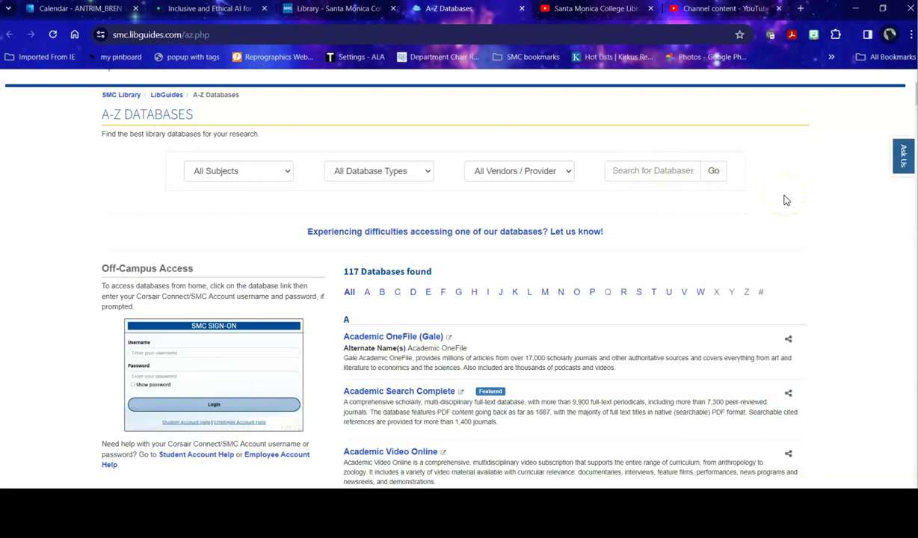
{"action": "left_click", "coordinate": [287, 173]}
{"action": "scroll", "coordinate": [302, 220], "scroll_direction": "down", "scroll_amount": 3}
{"action": "scroll", "coordinate": [296, 225], "scroll_direction": "down", "scroll_amount": 3}
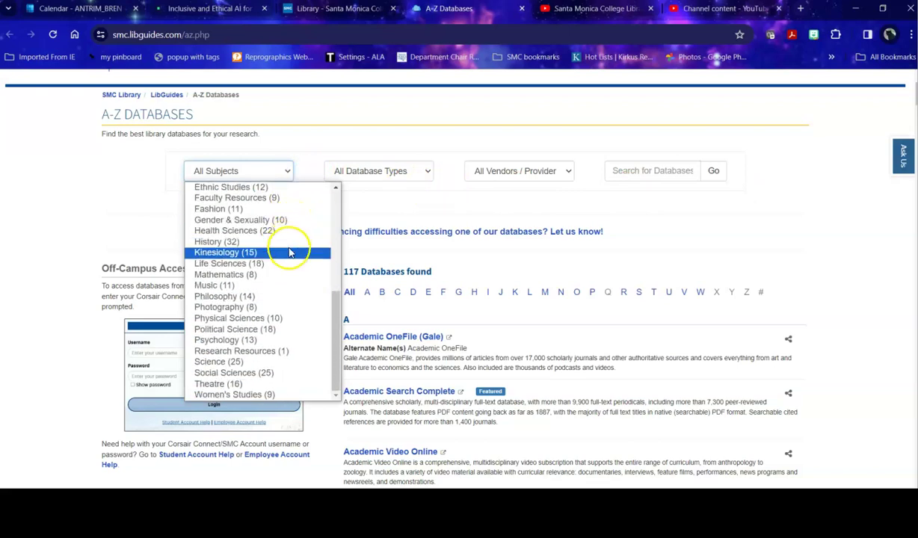
{"action": "left_click", "coordinate": [272, 396]}
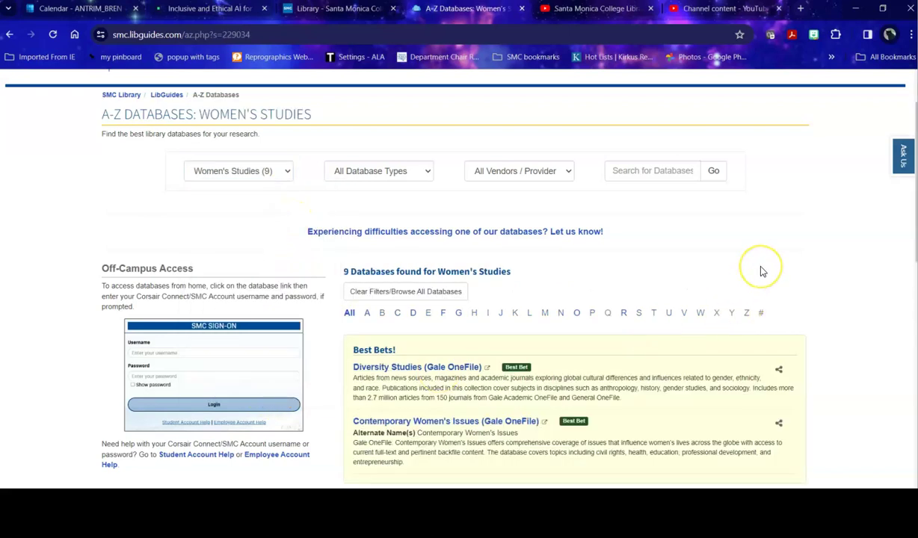
Look through the Women's Studies databases and open Contemporary Women's Issues (Gale OneFile) from the Best Bets
{"action": "scroll", "coordinate": [685, 267], "scroll_direction": "down", "scroll_amount": 2}
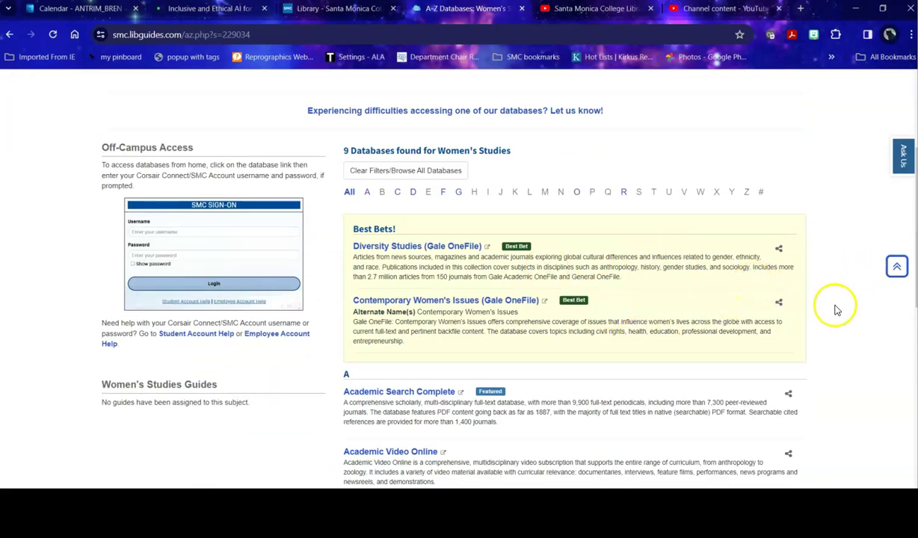
{"action": "scroll", "coordinate": [823, 290], "scroll_direction": "down", "scroll_amount": 3}
{"action": "scroll", "coordinate": [608, 270], "scroll_direction": "down", "scroll_amount": 2}
{"action": "scroll", "coordinate": [610, 272], "scroll_direction": "down", "scroll_amount": 2}
{"action": "scroll", "coordinate": [609, 271], "scroll_direction": "down", "scroll_amount": 1}
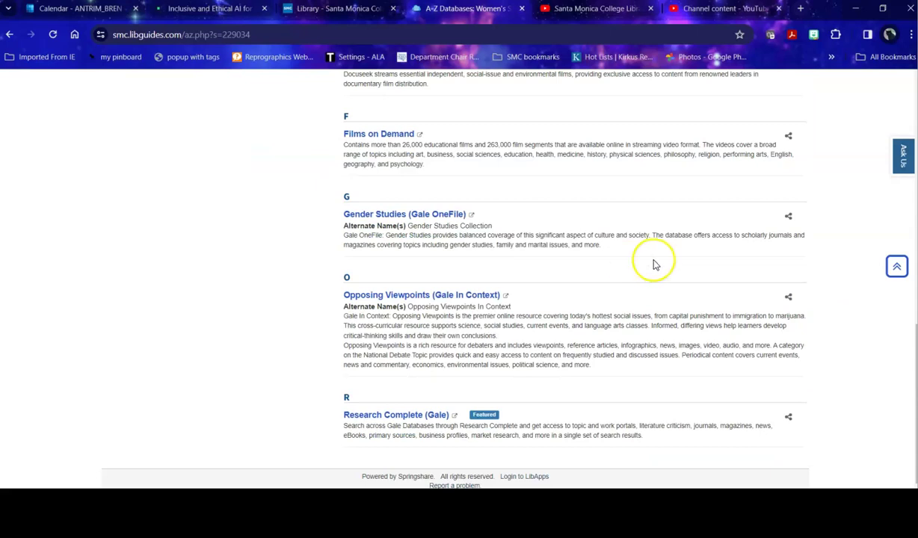
{"action": "scroll", "coordinate": [720, 268], "scroll_direction": "up", "scroll_amount": 2}
{"action": "scroll", "coordinate": [718, 267], "scroll_direction": "up", "scroll_amount": 6}
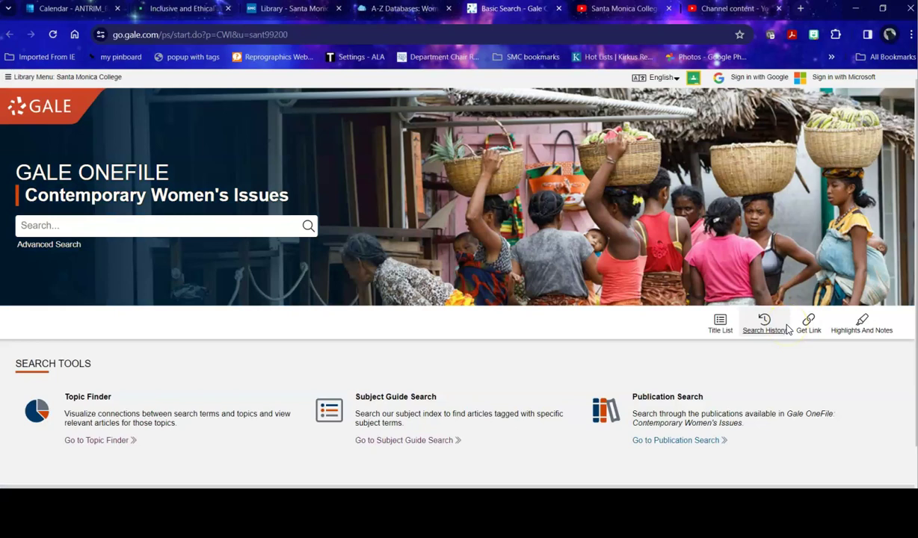
Run a Subject Guide Search in the database using the suggested subject term "Native American women"
{"action": "scroll", "coordinate": [740, 385], "scroll_direction": "down", "scroll_amount": 1}
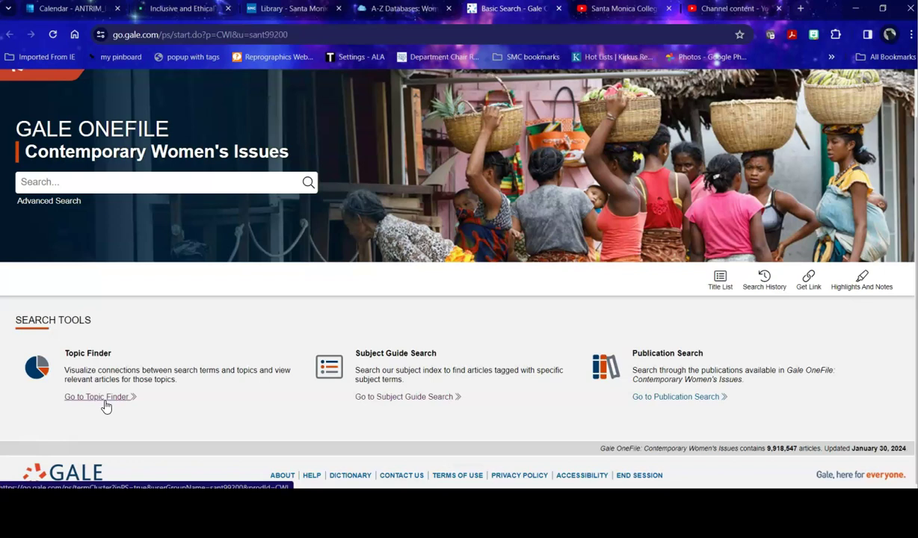
{"action": "left_click", "coordinate": [432, 402]}
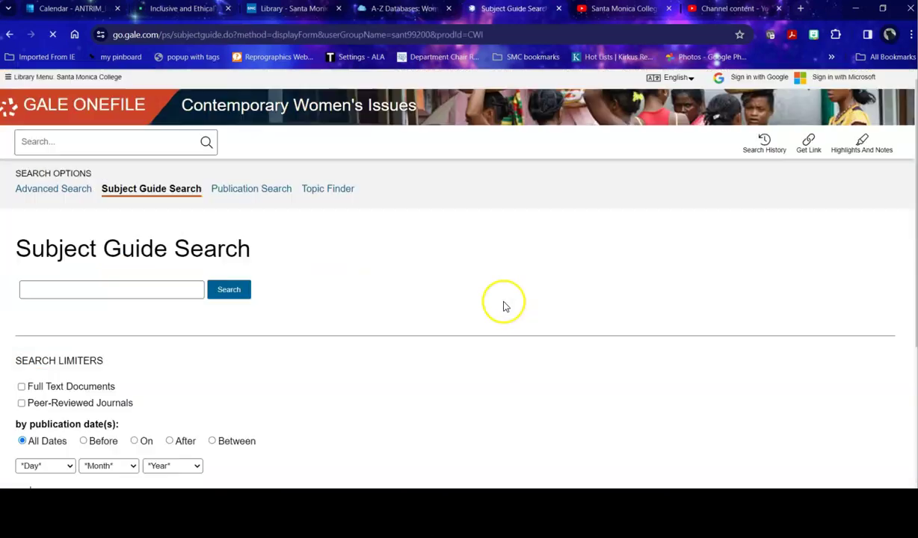
{"action": "scroll", "coordinate": [492, 299], "scroll_direction": "down", "scroll_amount": 2}
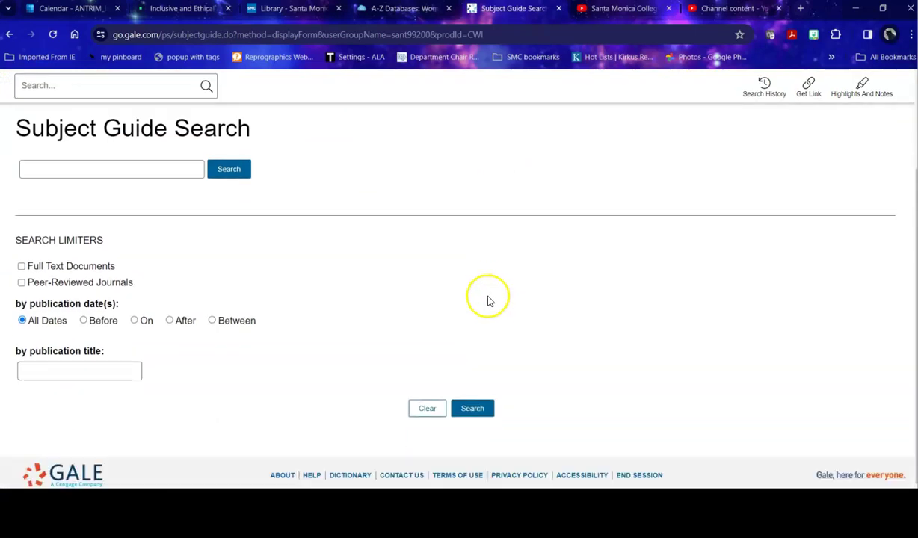
{"action": "left_click", "coordinate": [118, 169]}
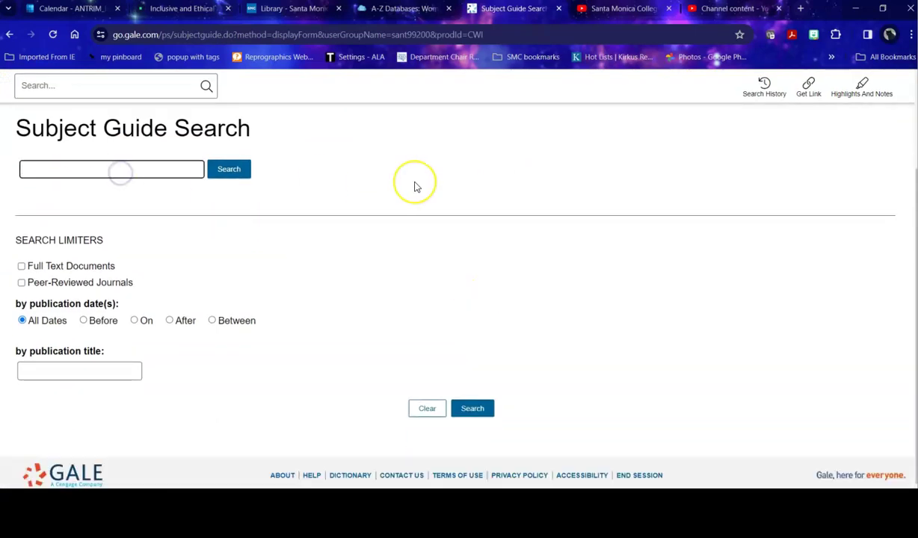
{"action": "type", "text": "native american women"}
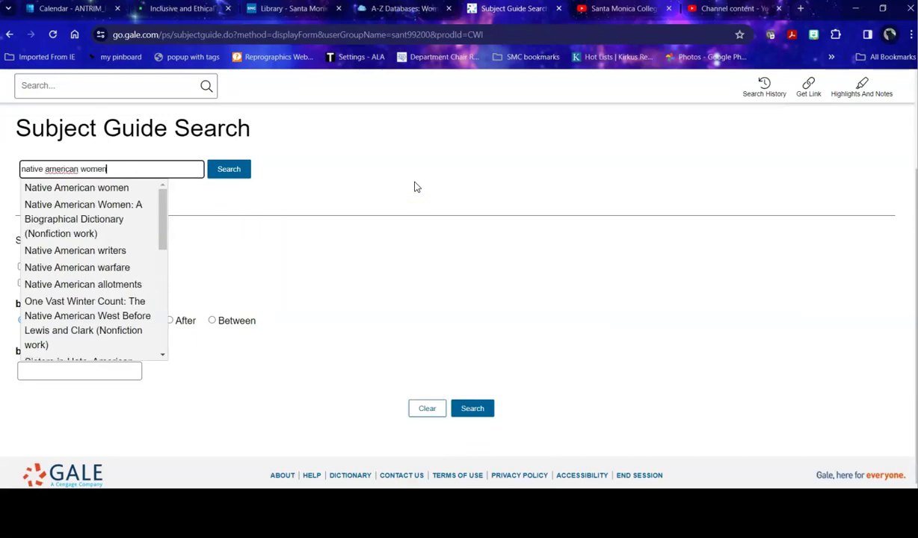
{"action": "left_click", "coordinate": [123, 188]}
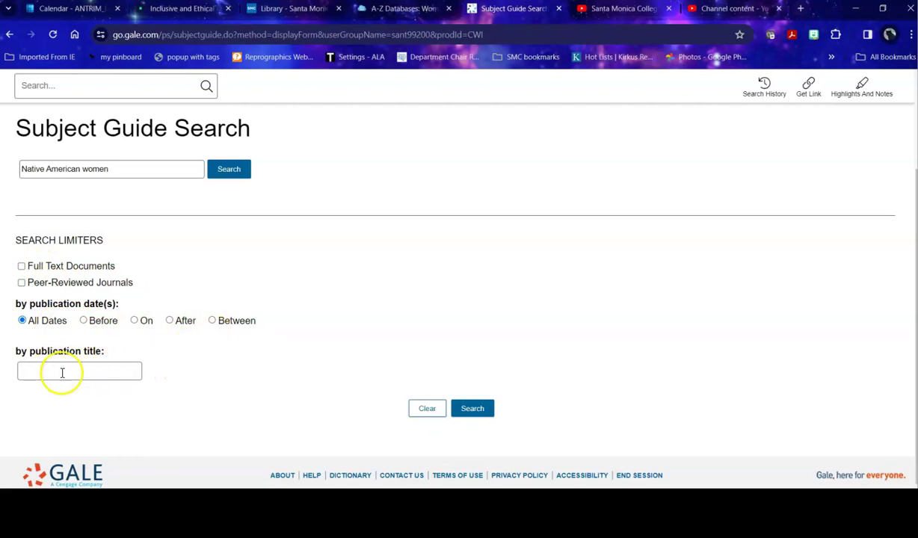
{"action": "left_click", "coordinate": [229, 169]}
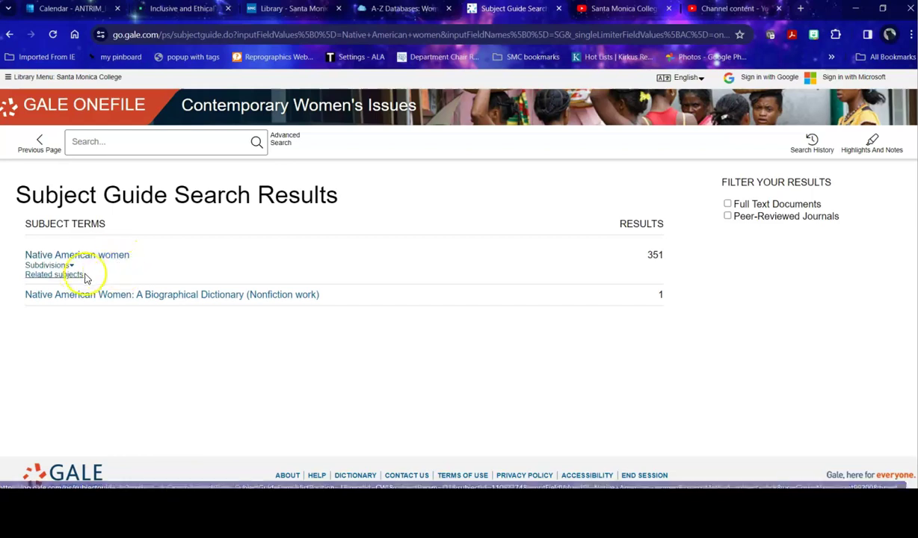
Check the related subjects of the term Native American women and open its "Crimes against" topic subdivision
{"action": "left_click", "coordinate": [71, 276]}
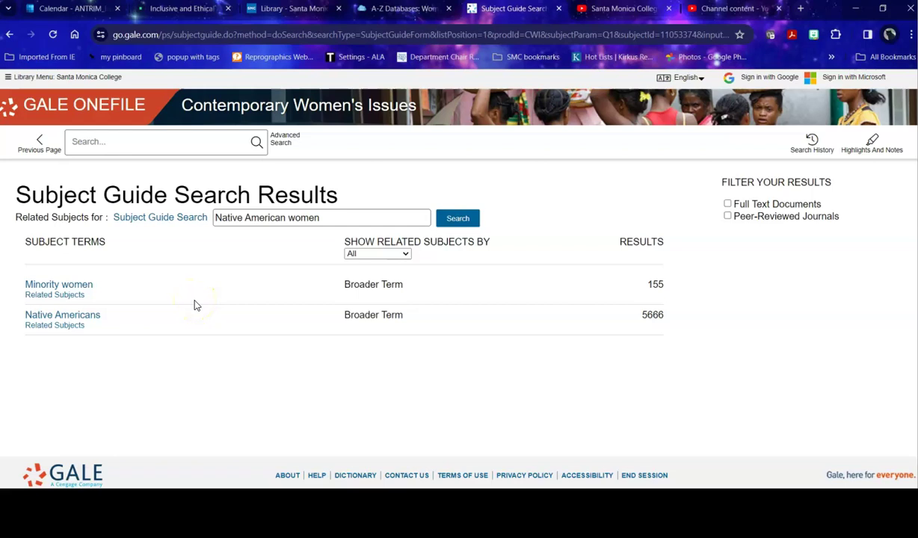
{"action": "left_click", "coordinate": [12, 33]}
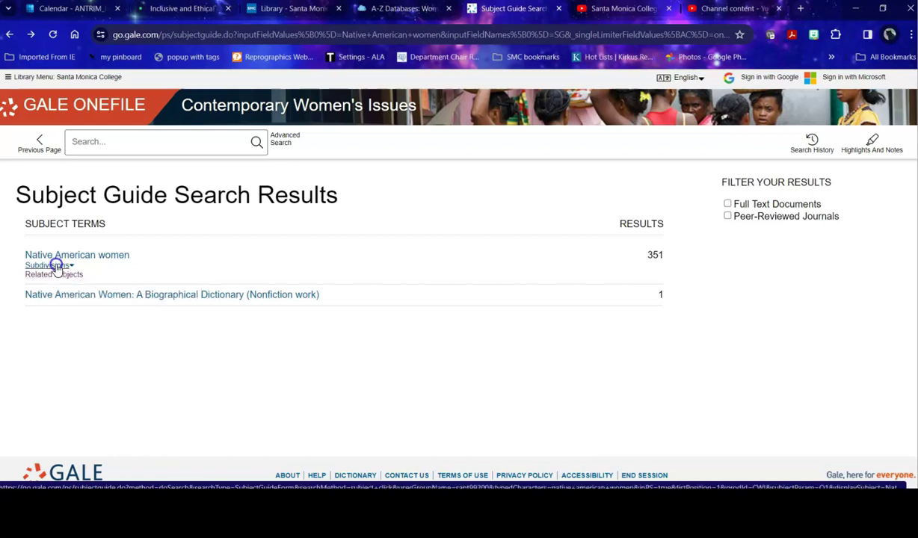
{"action": "left_click", "coordinate": [57, 266]}
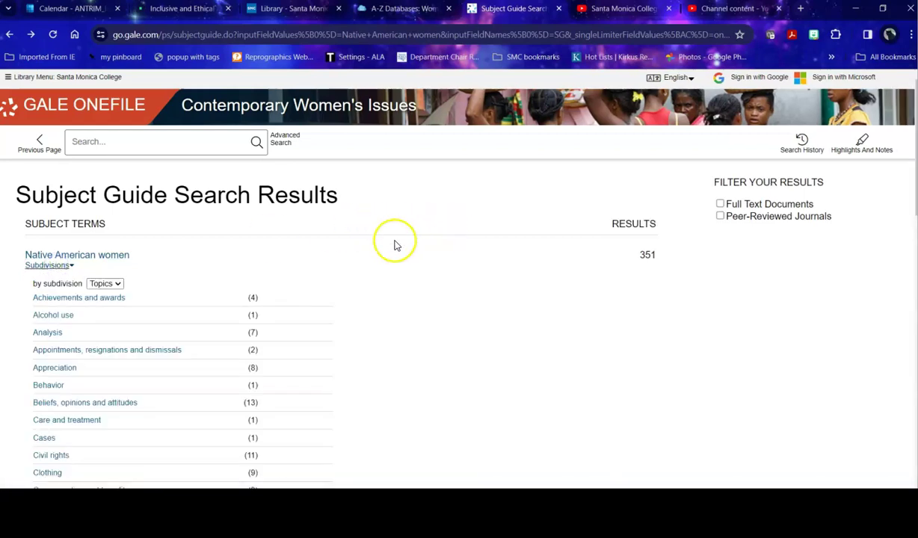
{"action": "scroll", "coordinate": [395, 243], "scroll_direction": "down", "scroll_amount": 2}
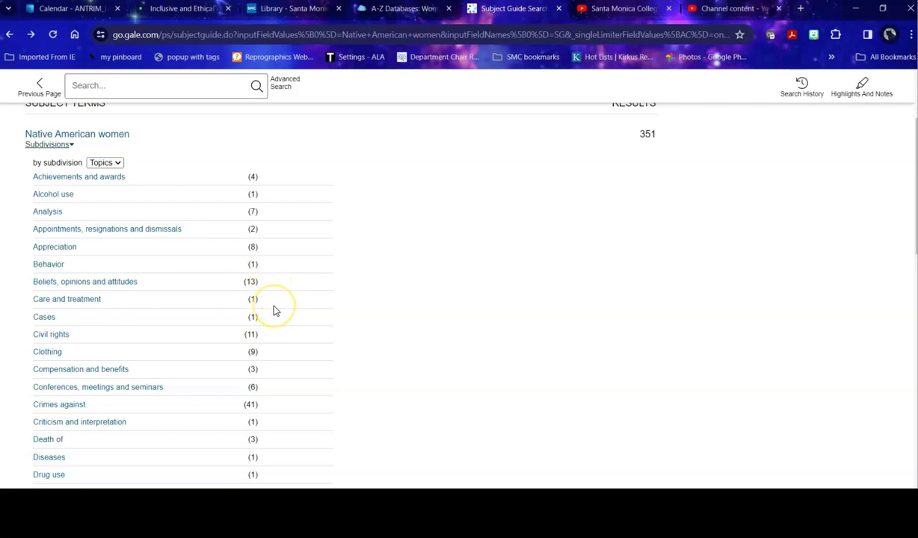
{"action": "scroll", "coordinate": [274, 311], "scroll_direction": "down", "scroll_amount": 2}
{"action": "scroll", "coordinate": [274, 310], "scroll_direction": "down", "scroll_amount": 1}
{"action": "scroll", "coordinate": [274, 311], "scroll_direction": "down", "scroll_amount": 1}
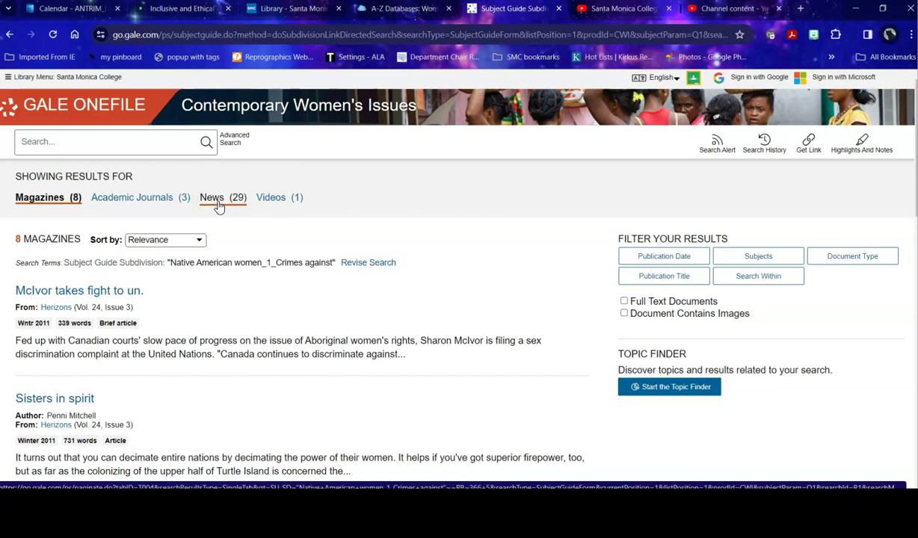
Filter the results for crimes against Native American women to a custom publication date range from 2019 to 2024
{"action": "left_click", "coordinate": [258, 199]}
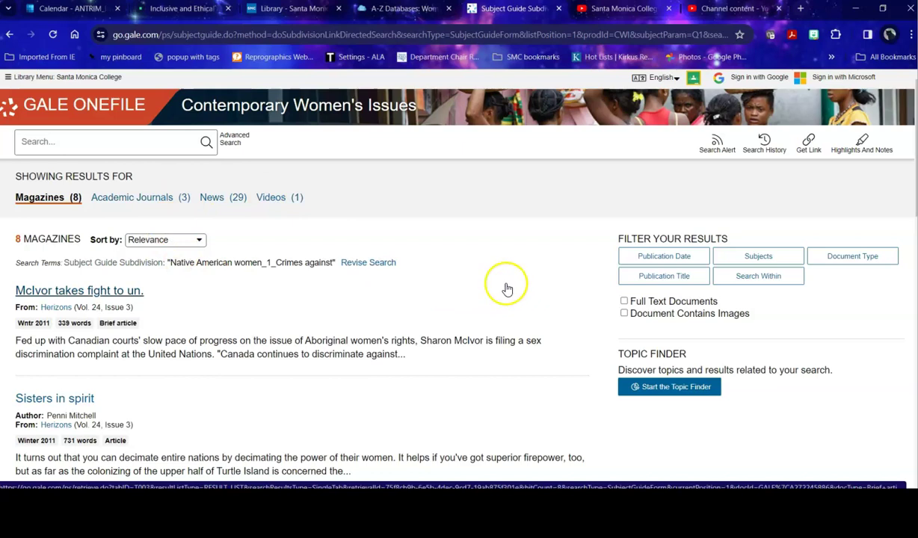
{"action": "left_click", "coordinate": [687, 259]}
{"action": "left_click", "coordinate": [702, 303]}
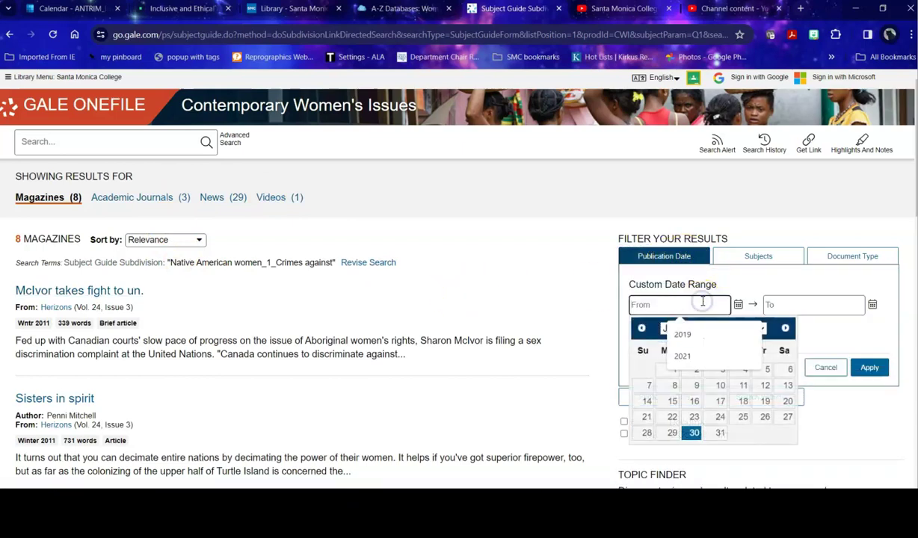
{"action": "left_click", "coordinate": [706, 337]}
{"action": "left_click", "coordinate": [796, 309]}
{"action": "type", "text": "2024"}
{"action": "left_click", "coordinate": [716, 365]}
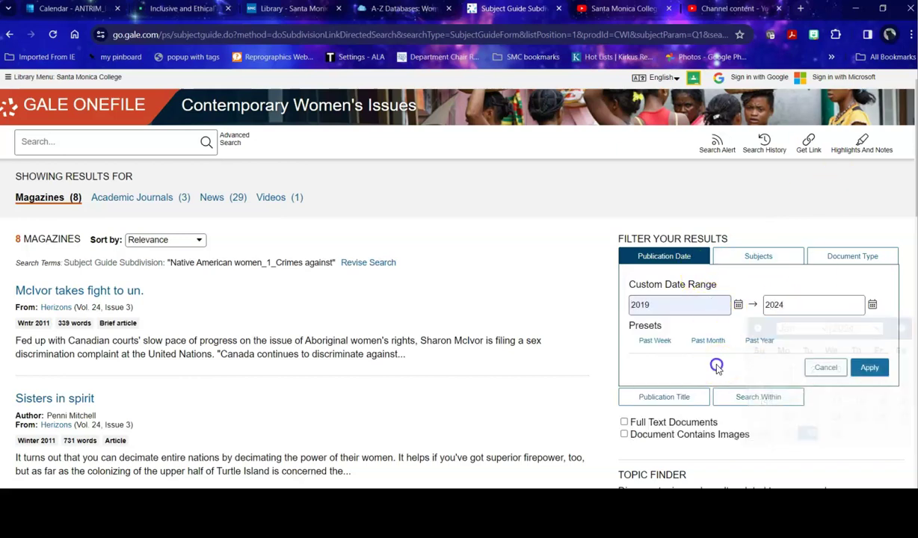
{"action": "left_click", "coordinate": [875, 369]}
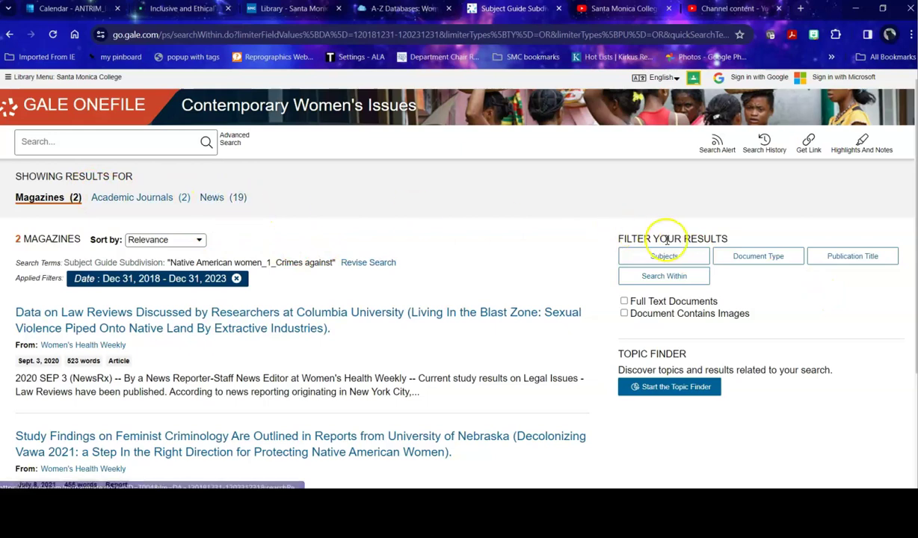
Examine the Document Type and Subjects filter options and look over the date-filtered magazine results
{"action": "left_click", "coordinate": [753, 258]}
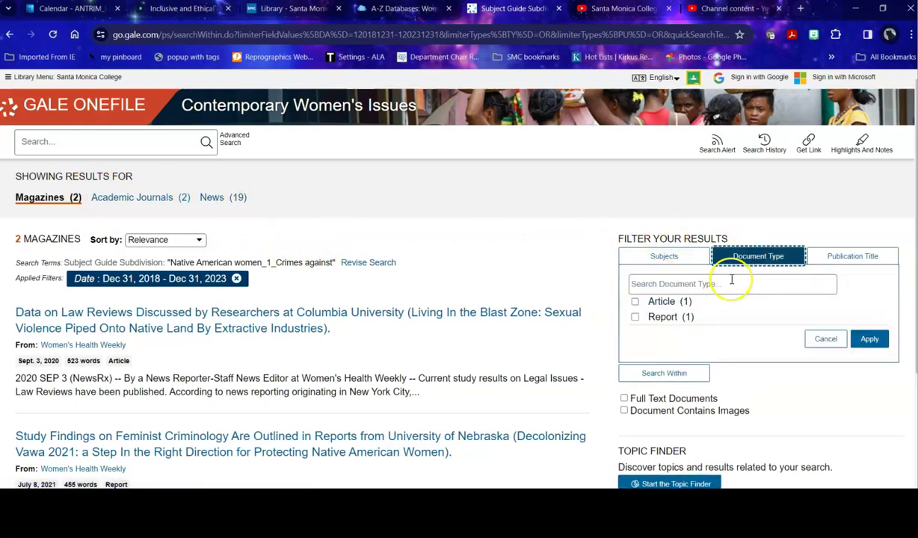
{"action": "left_click", "coordinate": [664, 258]}
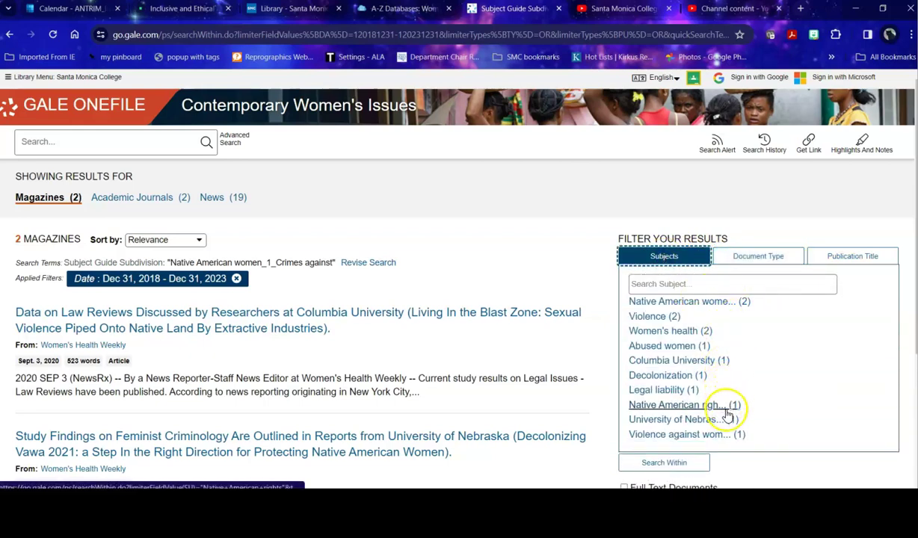
{"action": "left_click", "coordinate": [677, 258]}
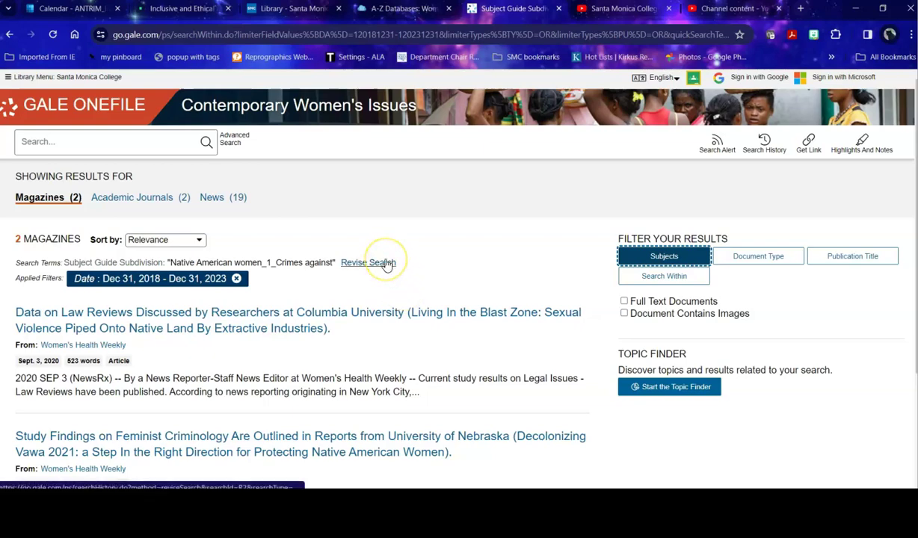
{"action": "scroll", "coordinate": [359, 351], "scroll_direction": "down", "scroll_amount": 2}
{"action": "scroll", "coordinate": [461, 293], "scroll_direction": "down", "scroll_amount": 1}
{"action": "scroll", "coordinate": [457, 291], "scroll_direction": "up", "scroll_amount": 4}
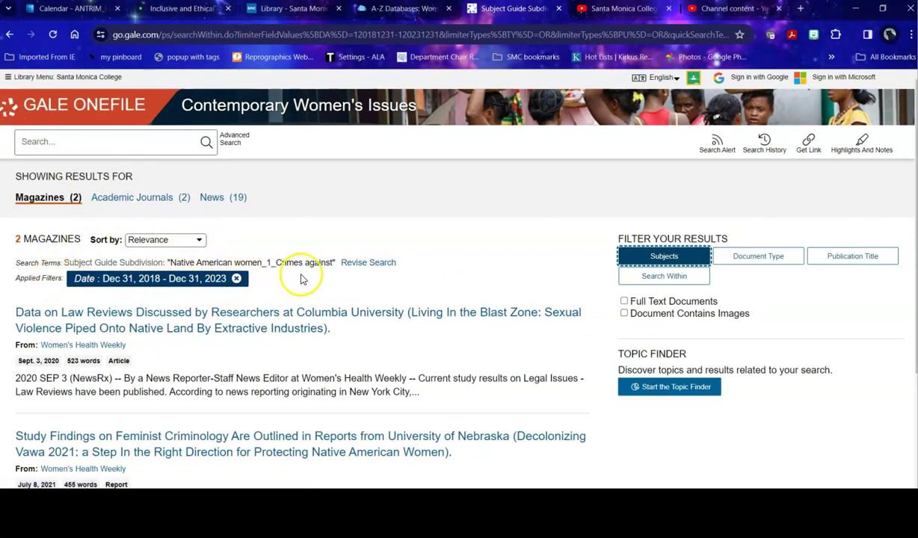
Revise the search in Advanced Search, entering "native american women" as the first term with the field set to Entire Document
{"action": "left_click", "coordinate": [371, 264]}
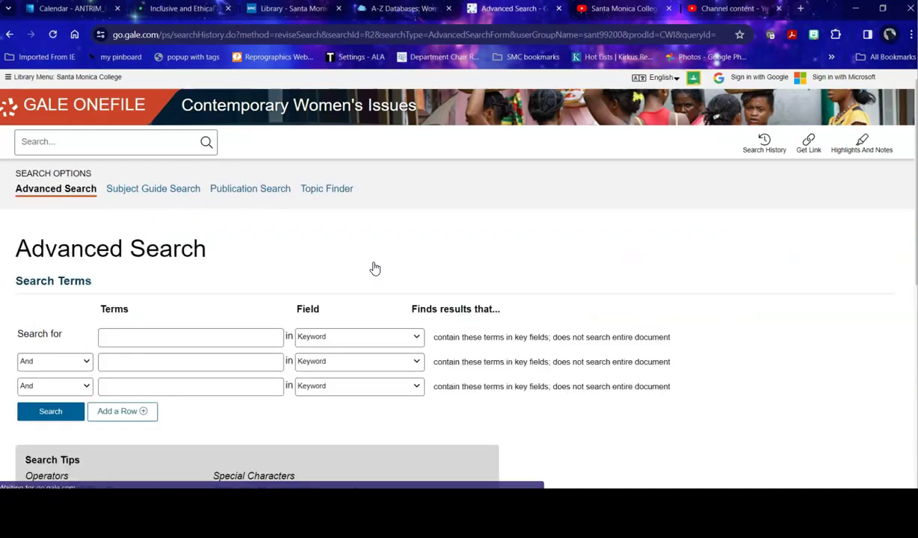
{"action": "scroll", "coordinate": [142, 336], "scroll_direction": "down", "scroll_amount": 3}
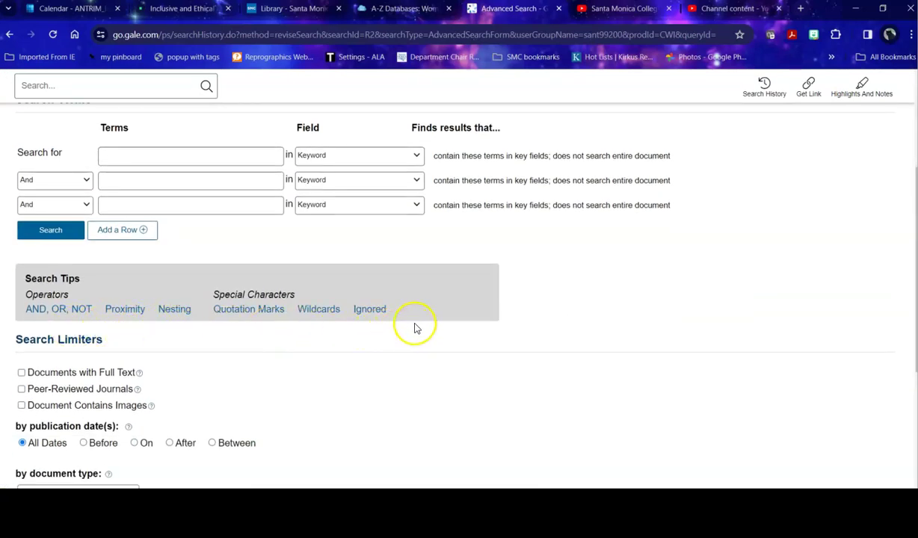
{"action": "left_click", "coordinate": [125, 159]}
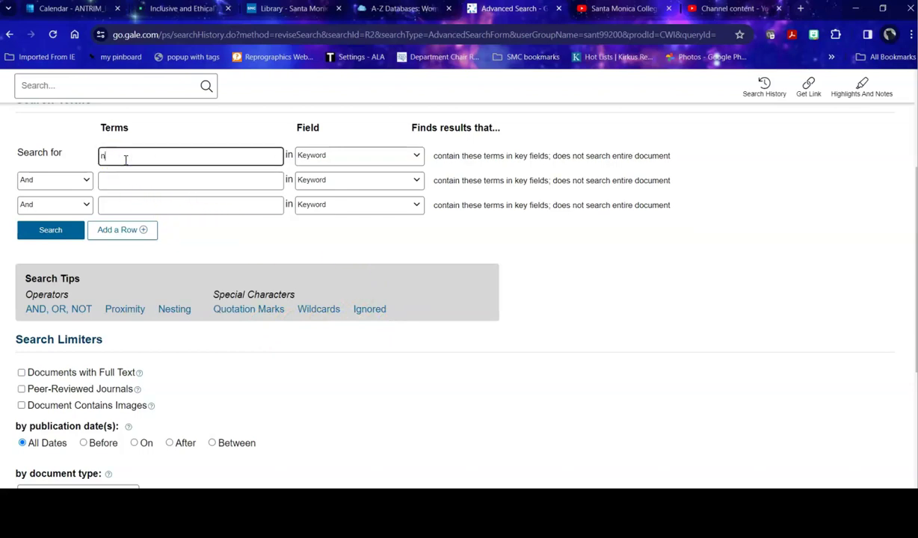
{"action": "type", "text": "native american women"}
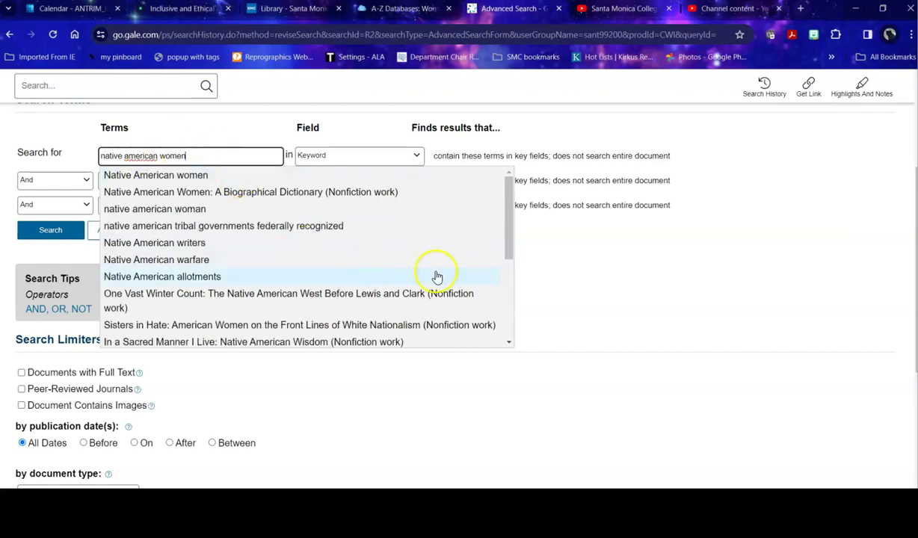
{"action": "left_click", "coordinate": [591, 271]}
{"action": "left_click", "coordinate": [418, 157]}
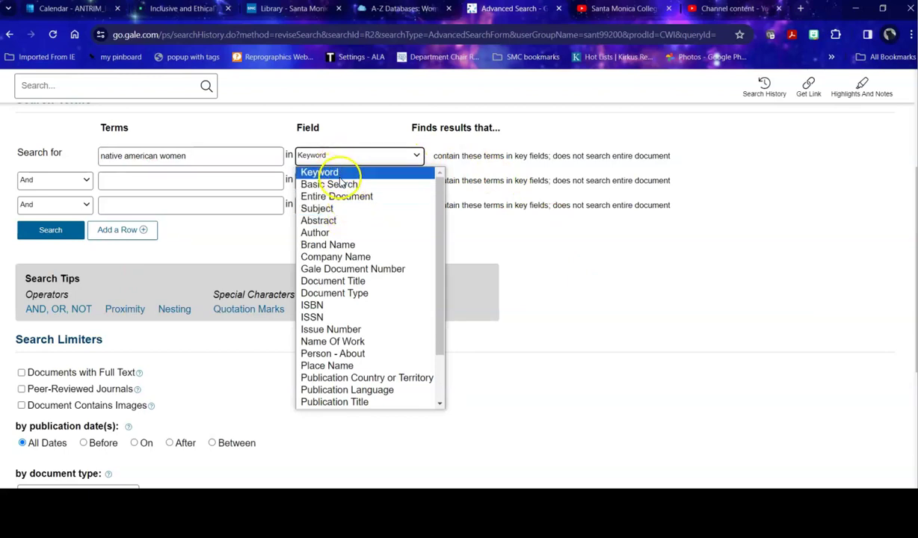
{"action": "left_click", "coordinate": [339, 196]}
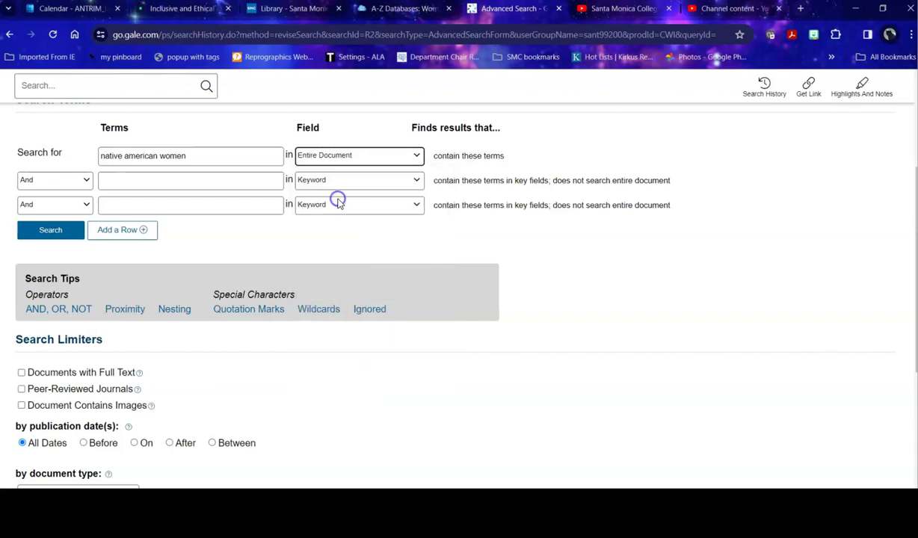
Add "missing" as a second search term joined with And in the Keyword field, and run the search
{"action": "left_click", "coordinate": [137, 180]}
{"action": "type", "text": "missing"}
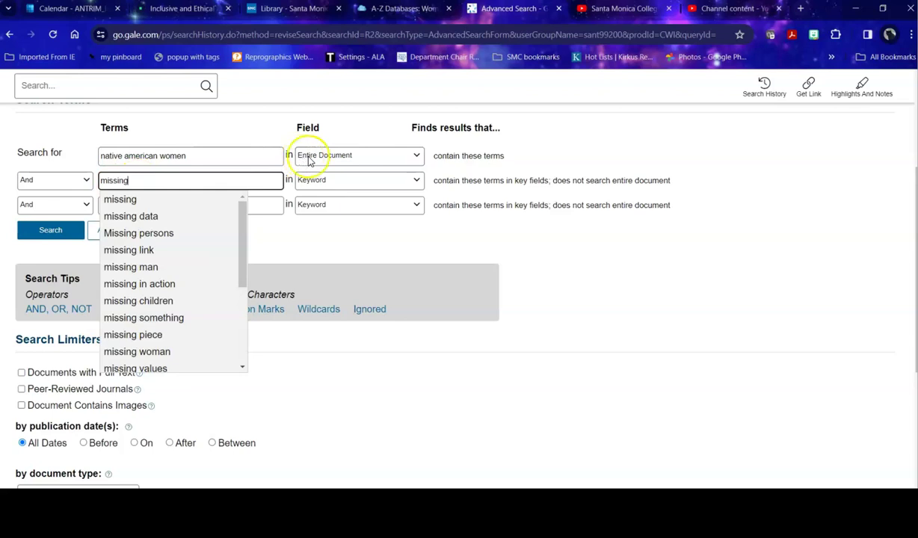
{"action": "left_click", "coordinate": [331, 182]}
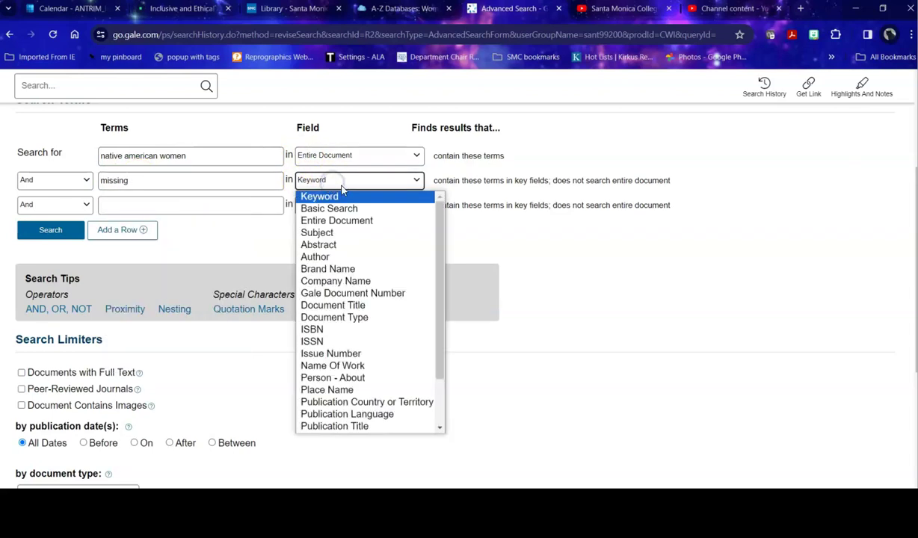
{"action": "left_click", "coordinate": [60, 233]}
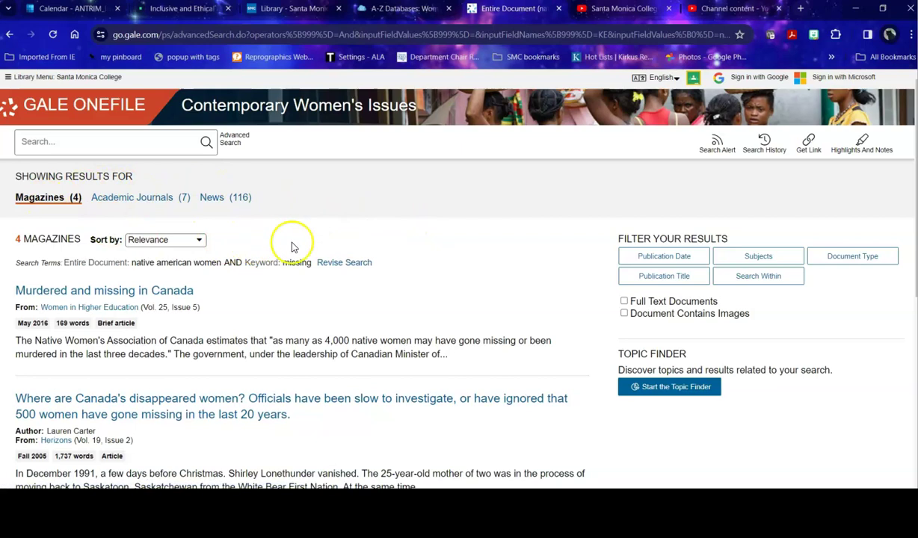
Browse the magazine results and open the article "Aboriginal women fight for missing women"
{"action": "scroll", "coordinate": [460, 255], "scroll_direction": "down", "scroll_amount": 2}
{"action": "scroll", "coordinate": [446, 246], "scroll_direction": "down", "scroll_amount": 4}
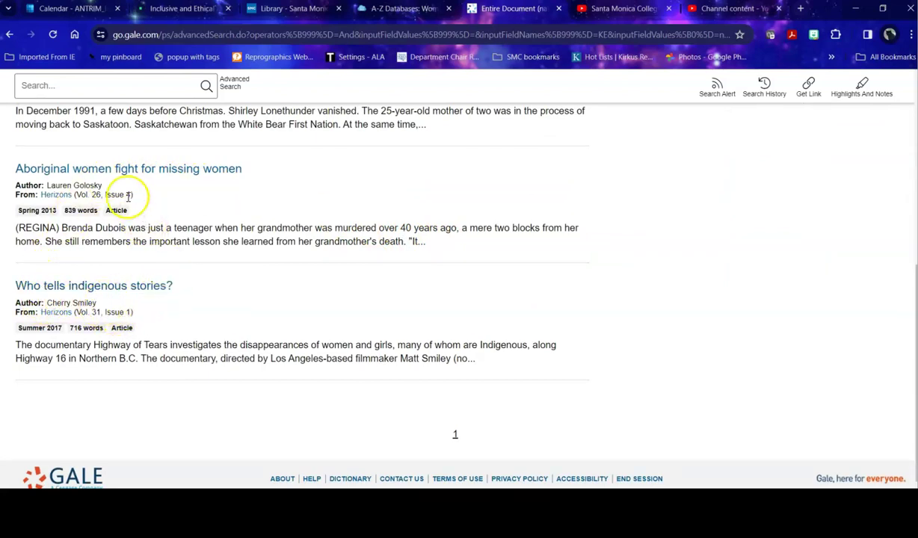
{"action": "left_click", "coordinate": [171, 172]}
Look through the article's text, related subjects, MLA 9th Edition source citation, export options and More Like This suggestions
{"action": "scroll", "coordinate": [785, 258], "scroll_direction": "down", "scroll_amount": 1}
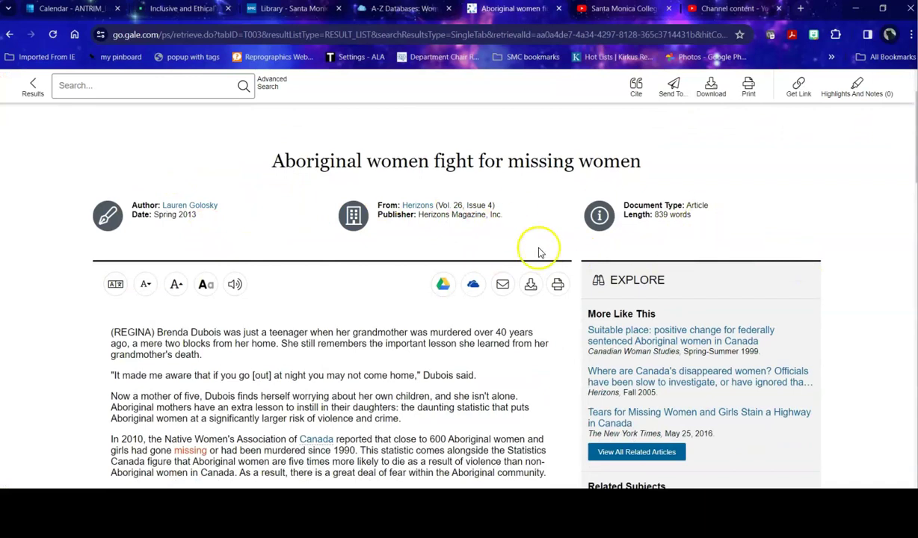
{"action": "scroll", "coordinate": [748, 240], "scroll_direction": "down", "scroll_amount": 1}
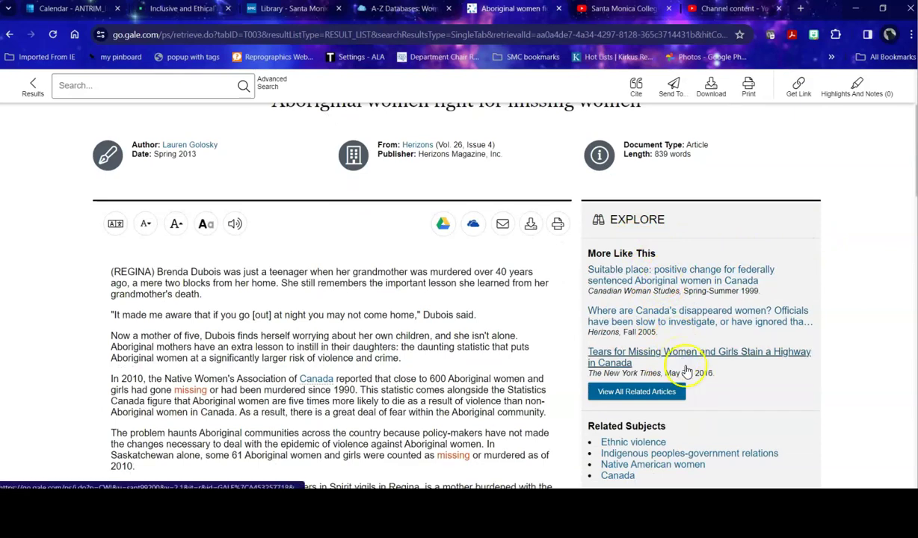
{"action": "scroll", "coordinate": [686, 372], "scroll_direction": "down", "scroll_amount": 2}
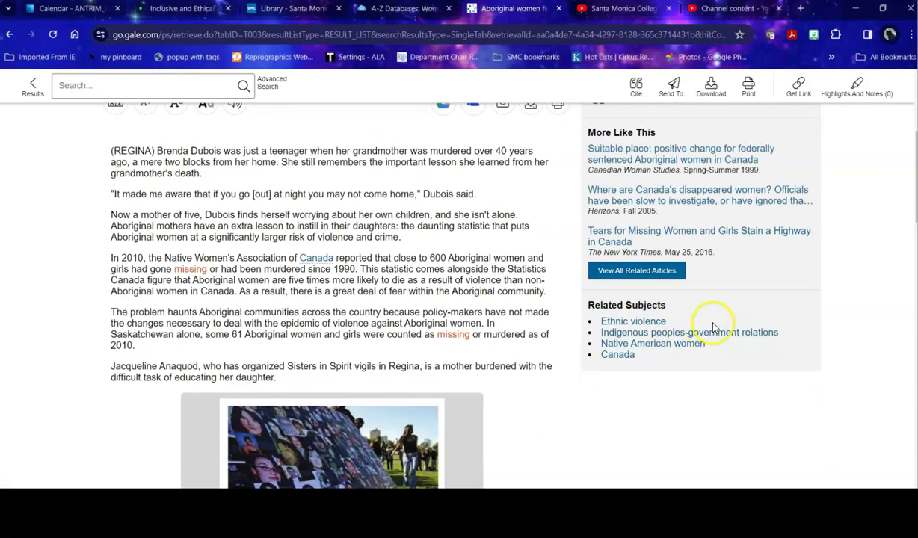
{"action": "scroll", "coordinate": [711, 326], "scroll_direction": "down", "scroll_amount": 8}
{"action": "scroll", "coordinate": [480, 309], "scroll_direction": "down", "scroll_amount": 5}
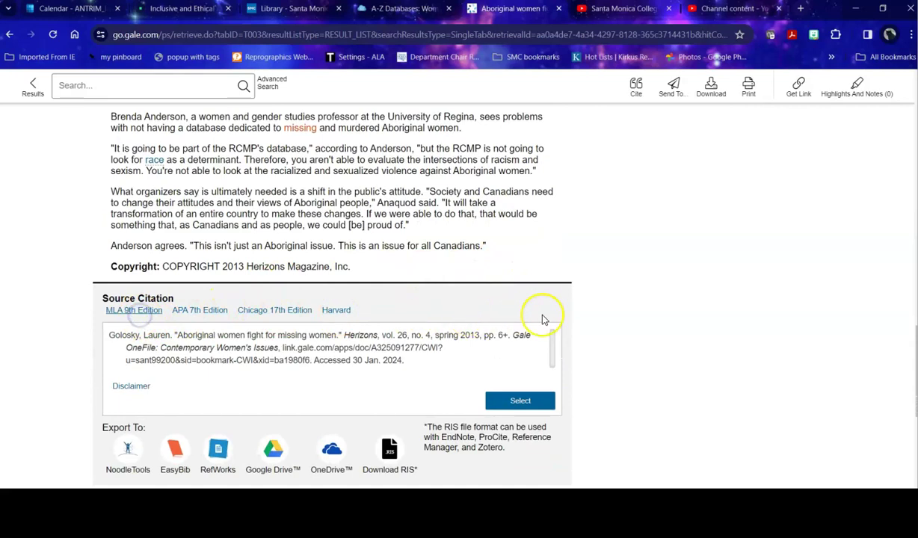
{"action": "scroll", "coordinate": [525, 357], "scroll_direction": "down", "scroll_amount": 3}
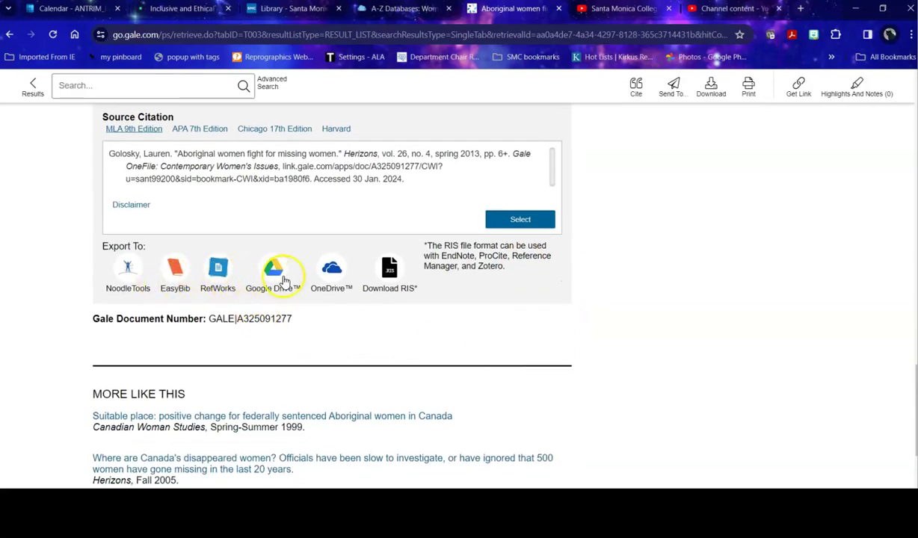
{"action": "scroll", "coordinate": [569, 300], "scroll_direction": "down", "scroll_amount": 2}
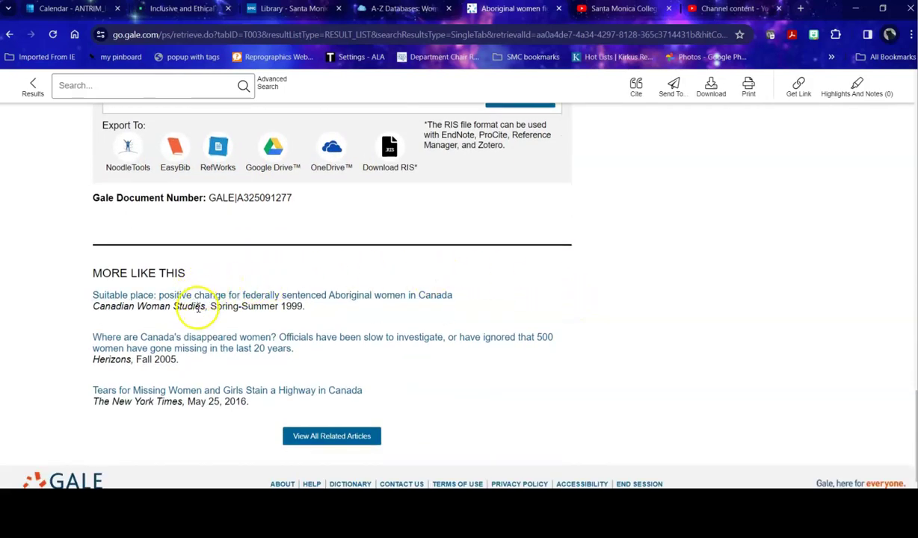
Open the suggested article "Tears for Missing Women and Girls Stain a Highway in Canada" and look through its text and related subjects
{"action": "left_click", "coordinate": [219, 388]}
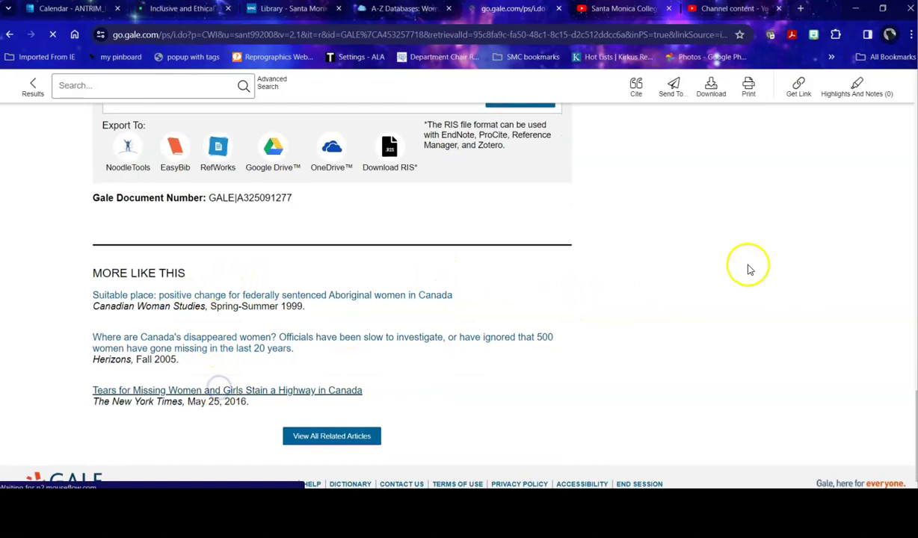
{"action": "scroll", "coordinate": [820, 257], "scroll_direction": "down", "scroll_amount": 1}
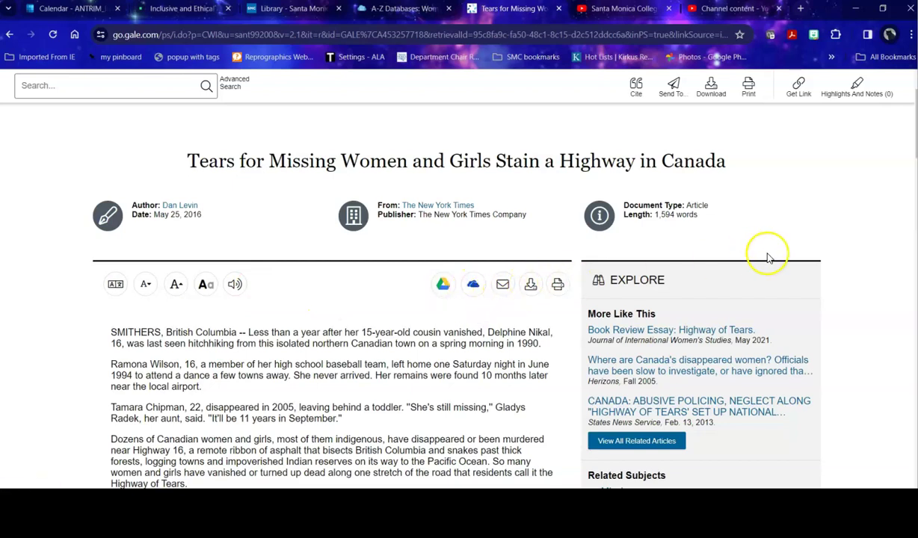
{"action": "scroll", "coordinate": [770, 255], "scroll_direction": "down", "scroll_amount": 3}
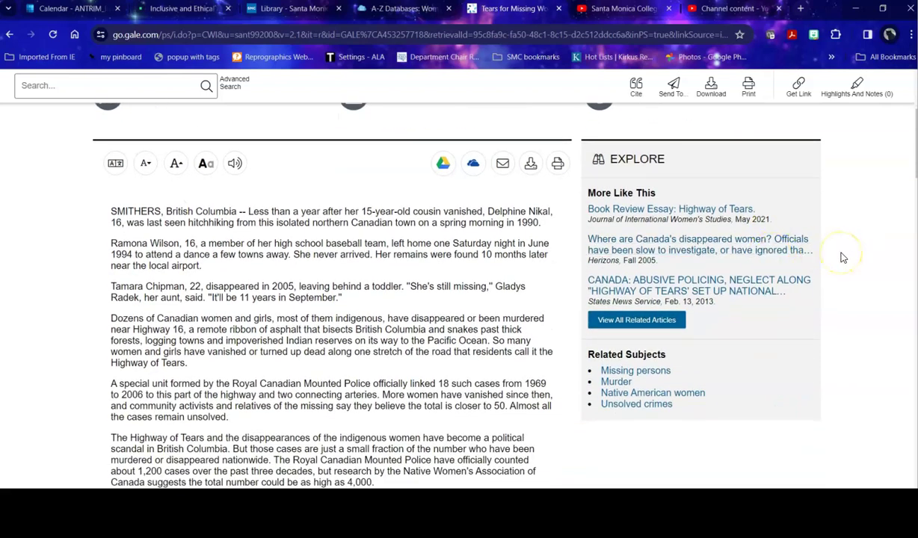
{"action": "scroll", "coordinate": [841, 258], "scroll_direction": "up", "scroll_amount": 3}
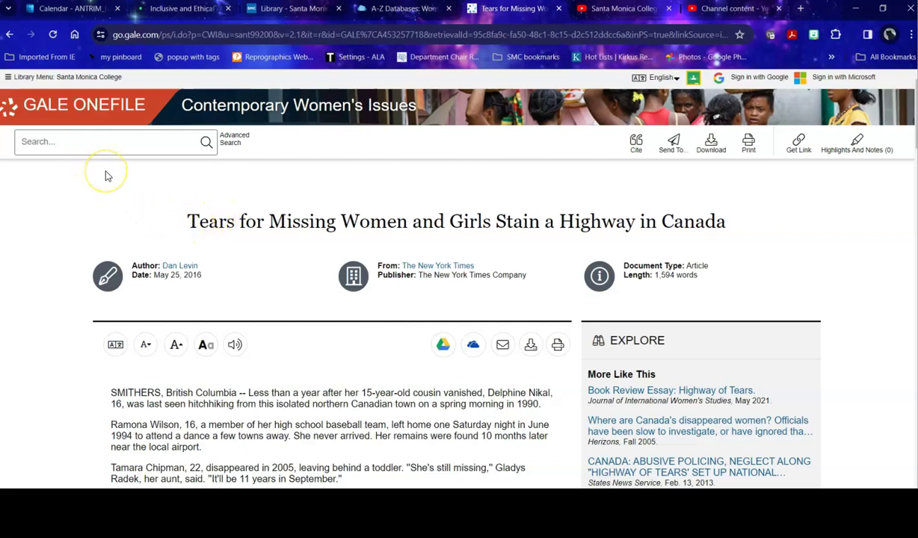
{"action": "scroll", "coordinate": [219, 184], "scroll_direction": "down", "scroll_amount": 5}
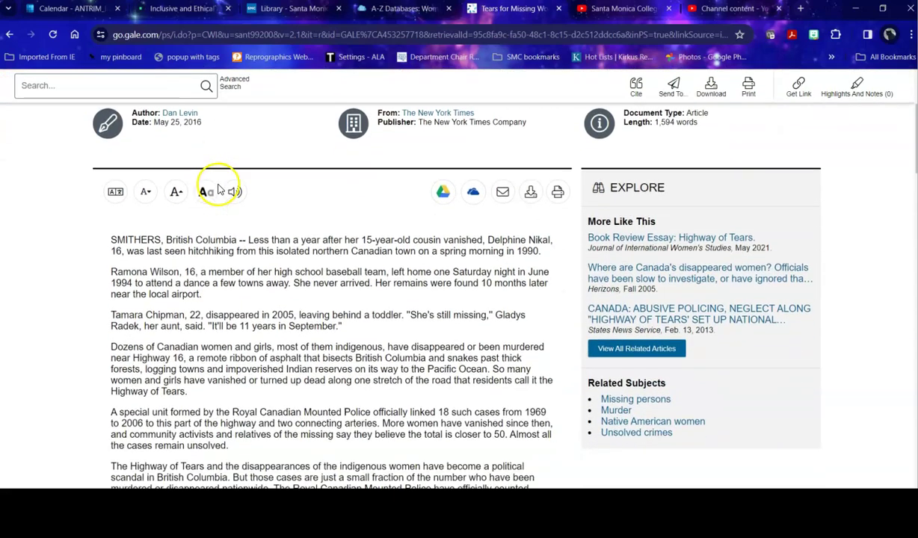
{"action": "scroll", "coordinate": [219, 185], "scroll_direction": "down", "scroll_amount": 1}
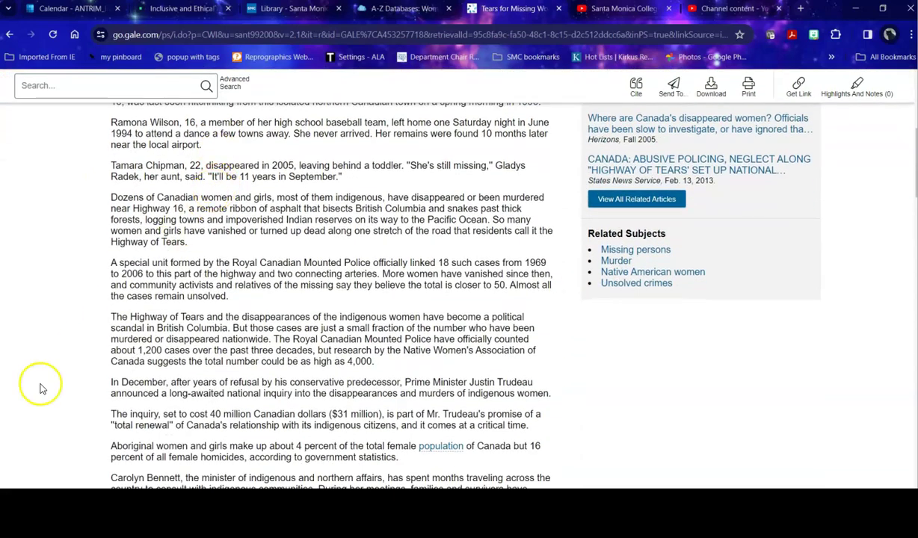